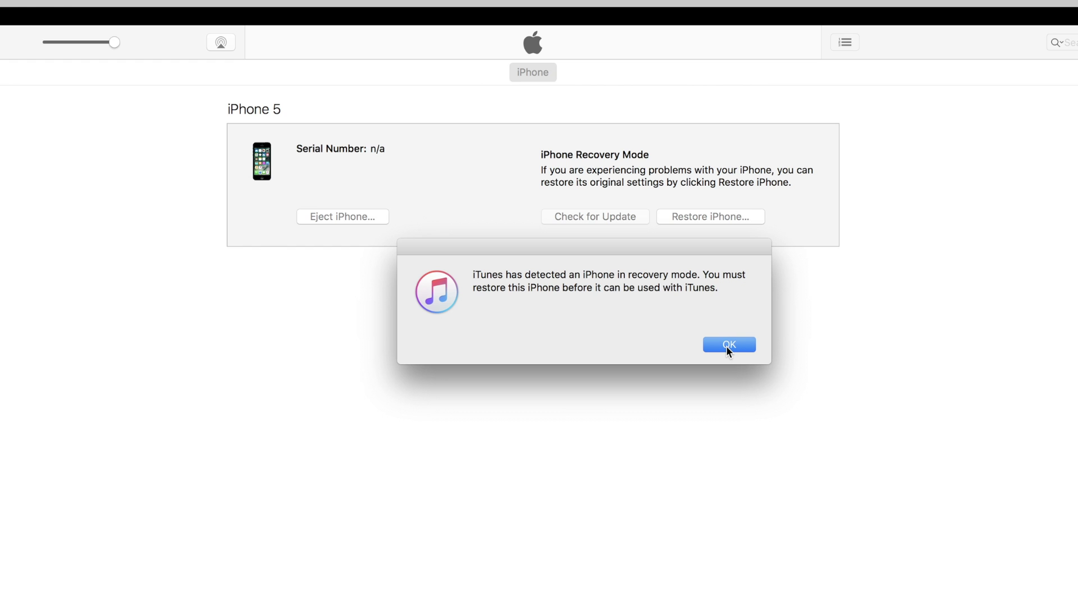
# - Acknowledge the 'iTunes has detected an iPhone in recovery mode' alert with OK
pyautogui.click(727, 345)
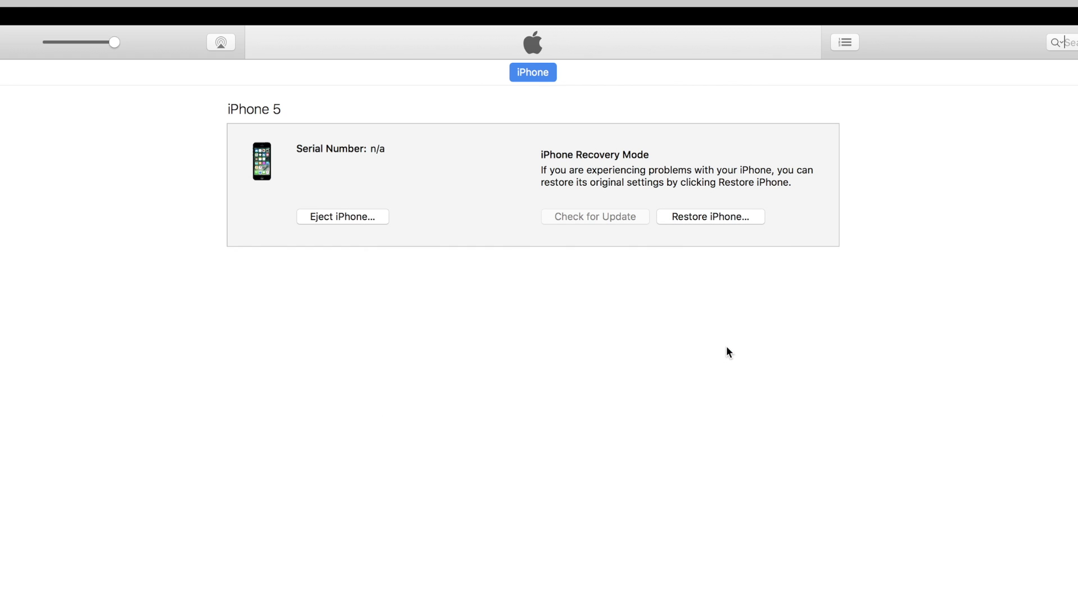
# - Start restoring the iPhone 5 to original settings with Restore iPhone in the Recovery Mode panel
pyautogui.click(687, 217)
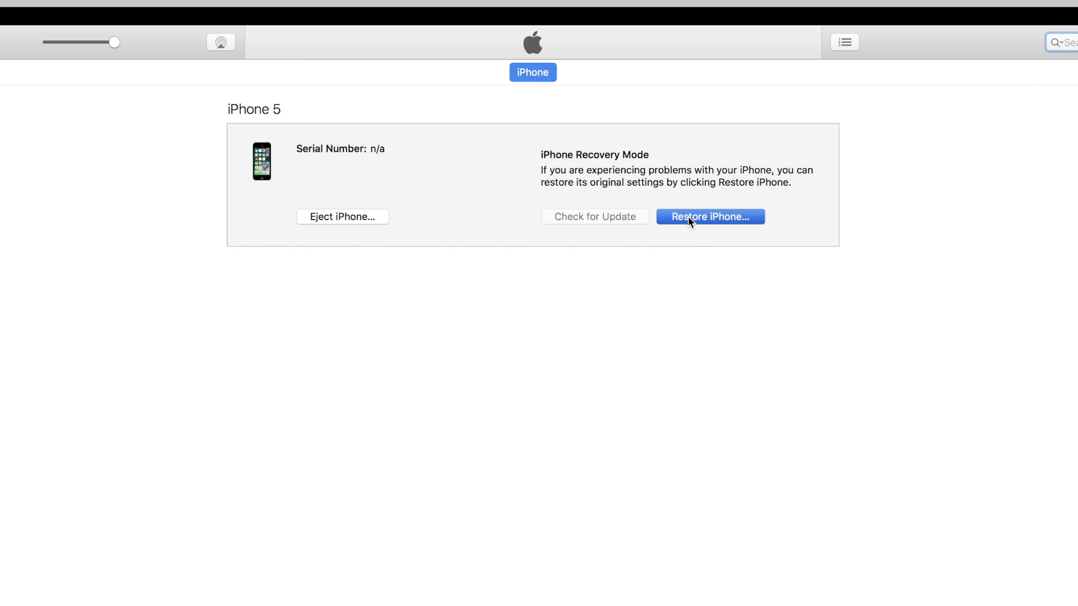